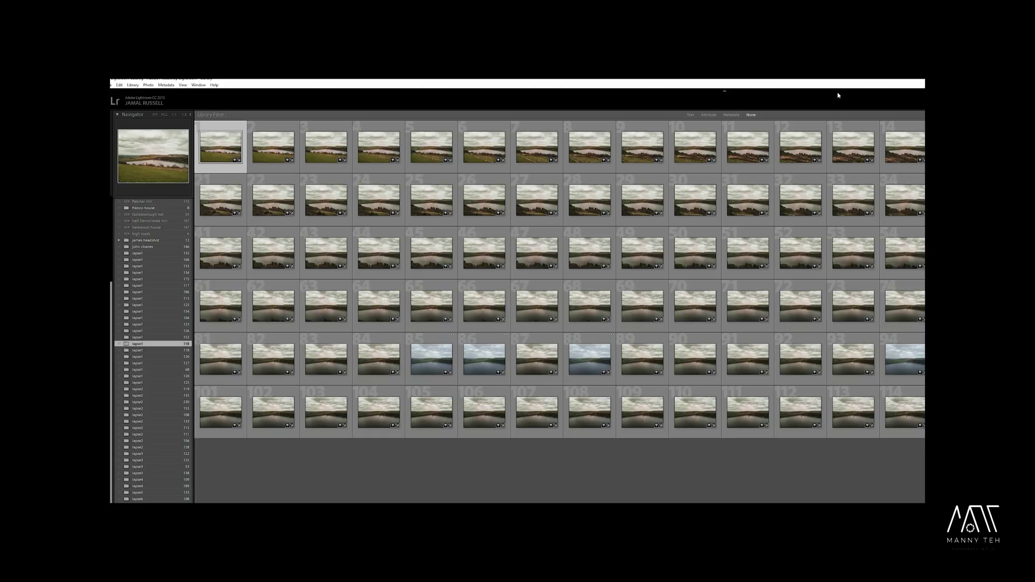
# Open the first photo of the lapse folder in the Develop module and copy its develop settings with the current selection of adjustments
pyautogui.press('d')
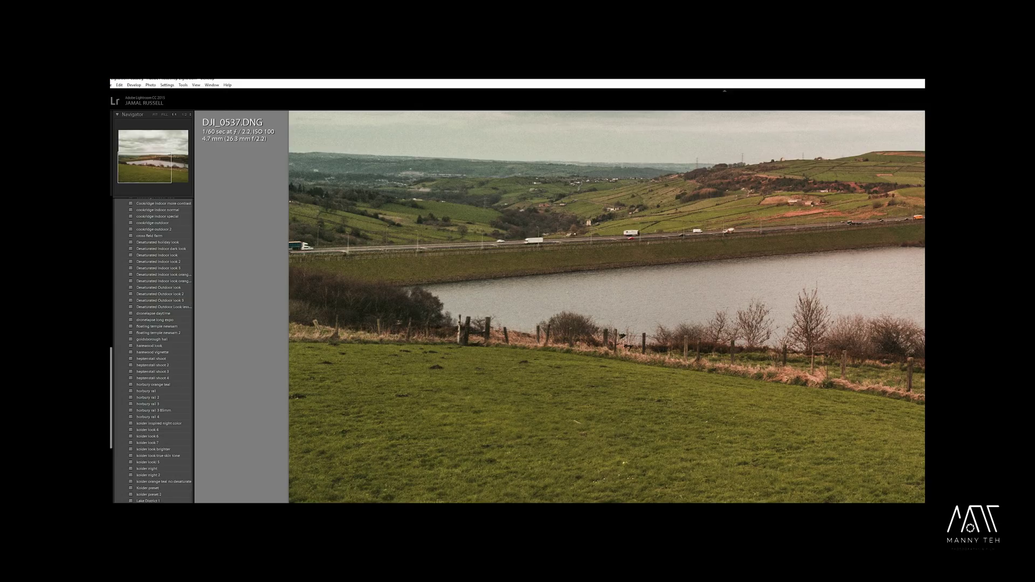
pyautogui.hotkey('ctrl', 'shift', 'c')
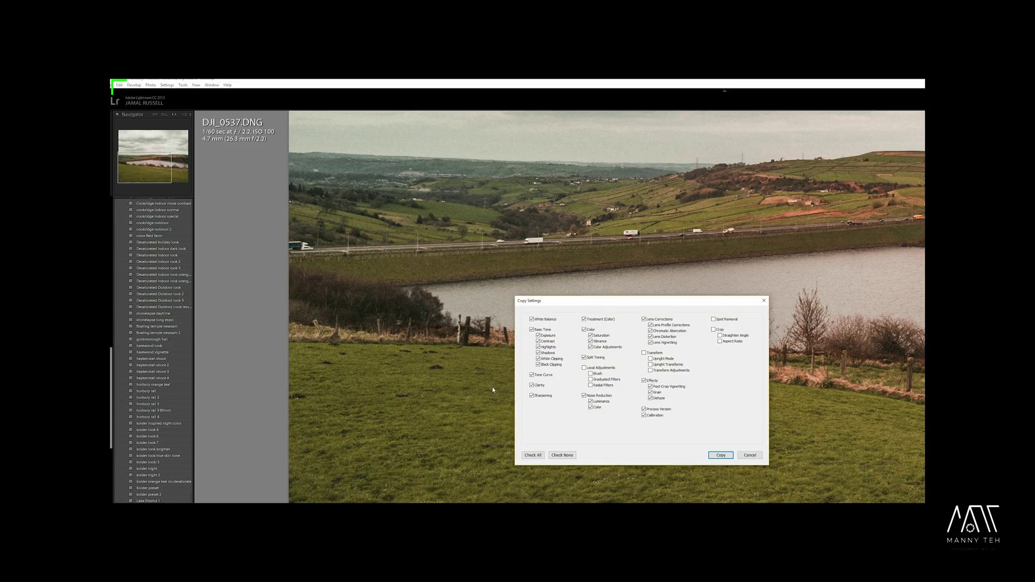
pyautogui.click(721, 455)
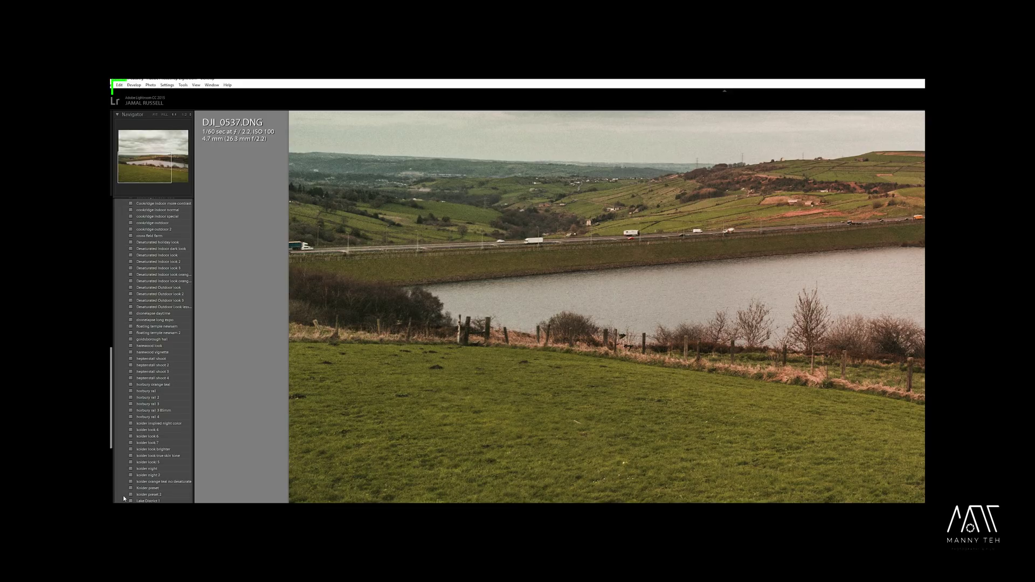
# Review the export location, file naming and JPEG file settings for the photo sequence, and close the export dialog
pyautogui.hotkey('ctrl', 'shift', 'e')
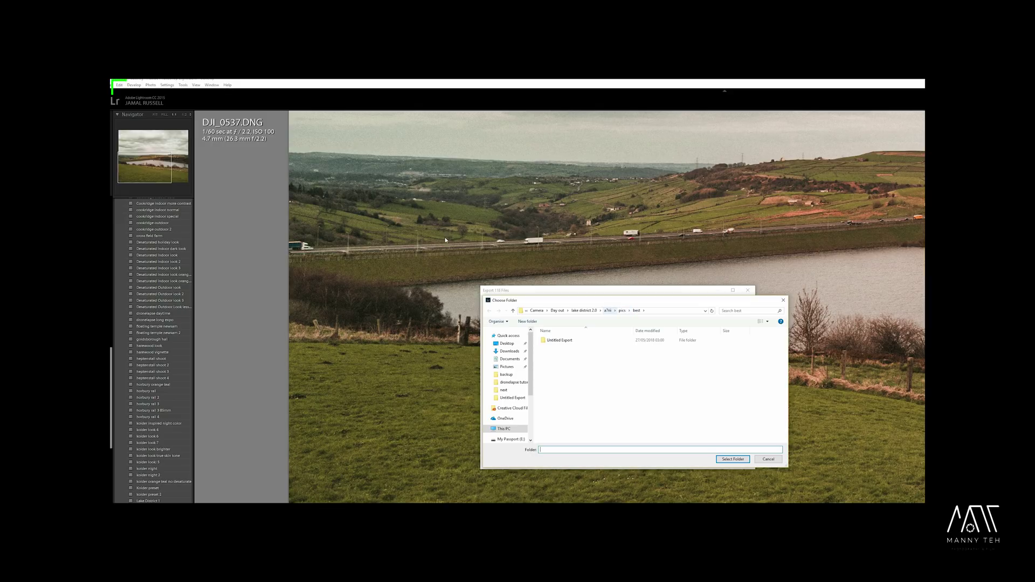
pyautogui.click(768, 459)
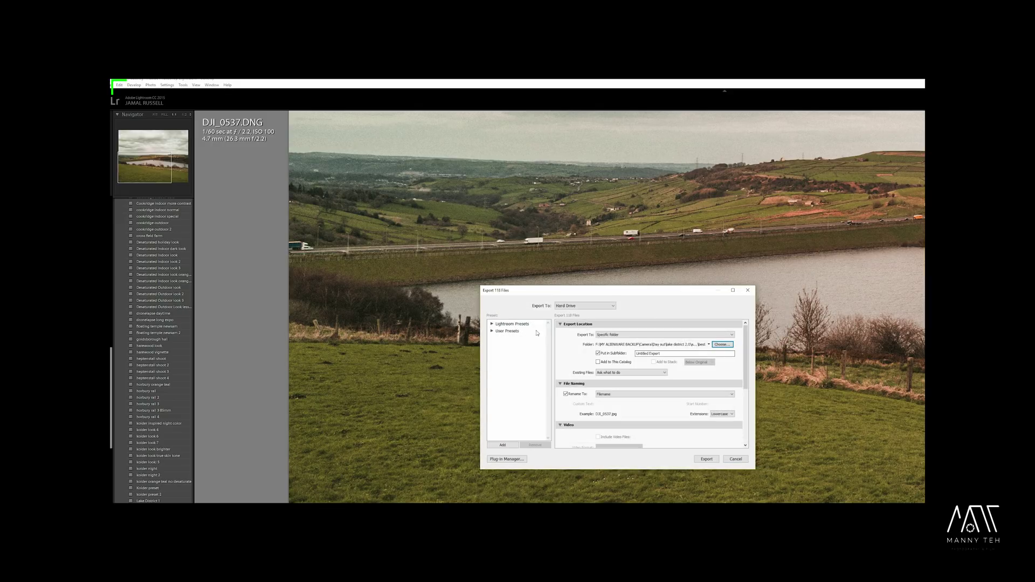
pyautogui.scroll(-5, 456, 293)
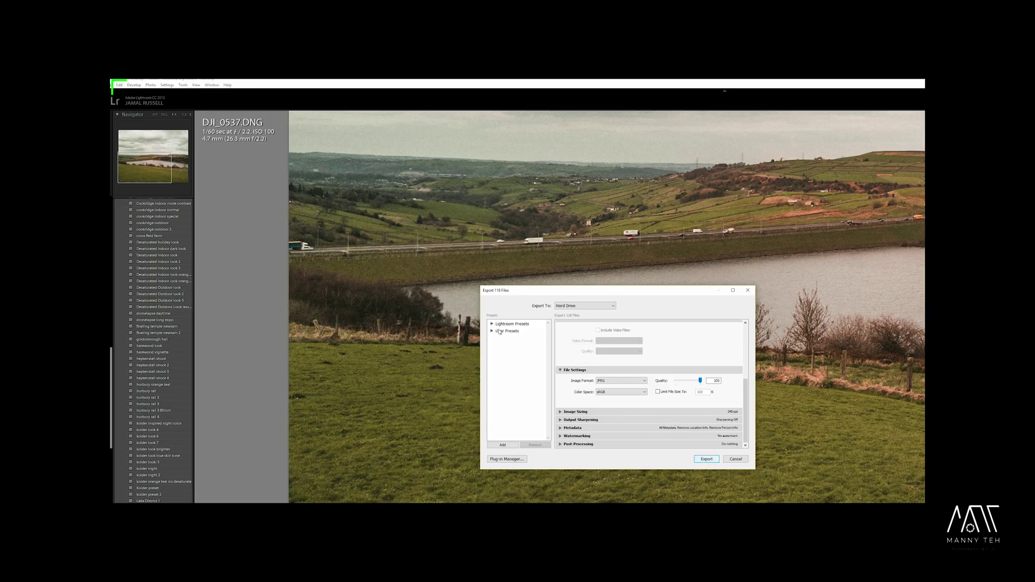
pyautogui.press('Escape')
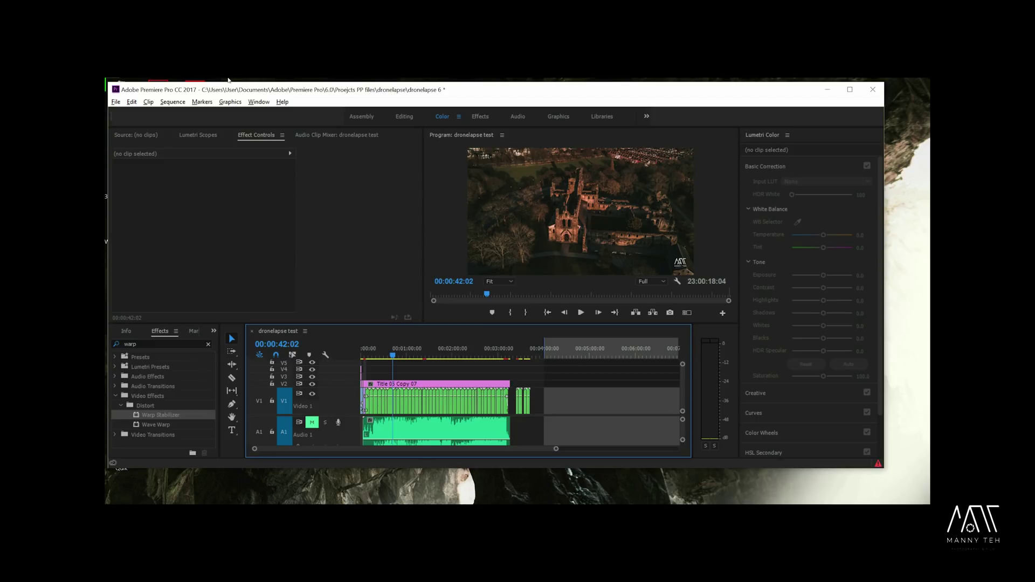
# In Premiere Pro, import the exported stills from the Untitled Export folder as an image sequence starting with DJI_0537
pyautogui.click(113, 102)
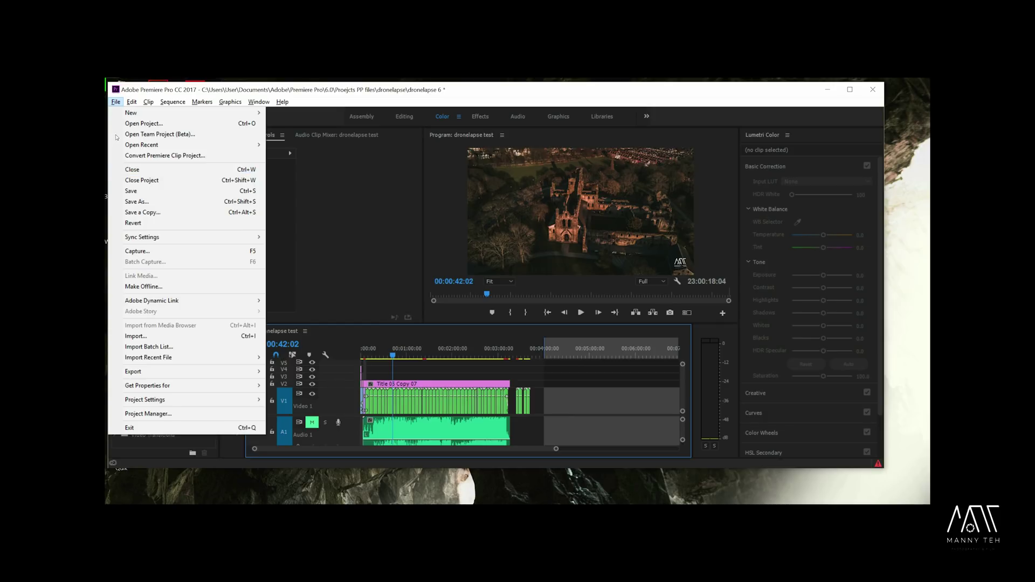
pyautogui.moveTo(126, 105)
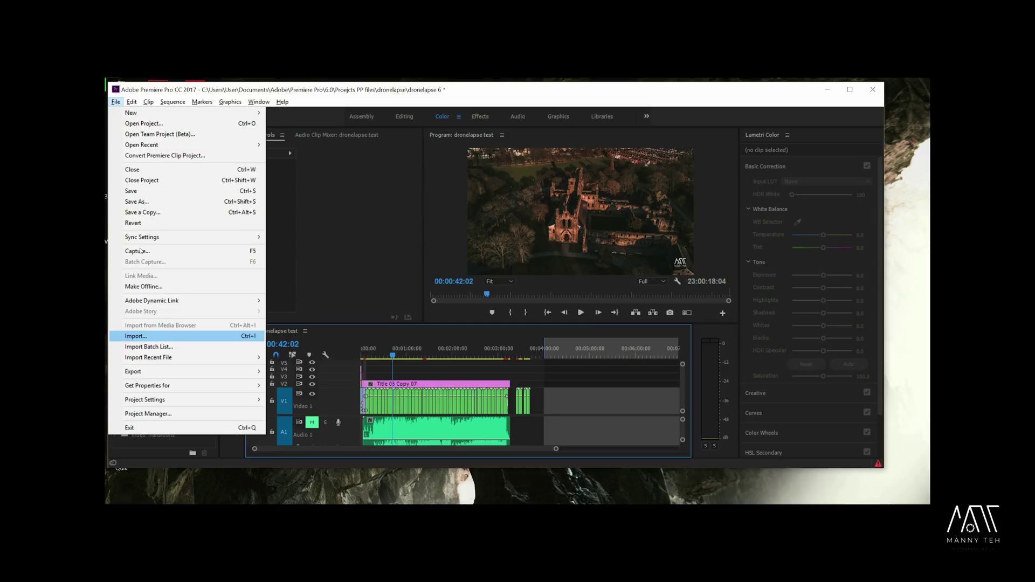
pyautogui.press('Return')
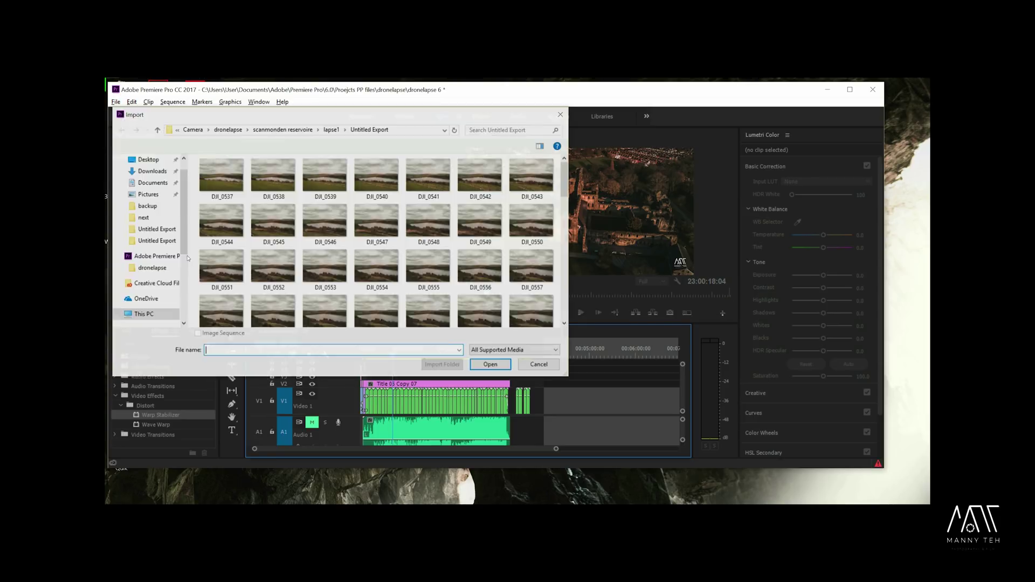
pyautogui.click(222, 179)
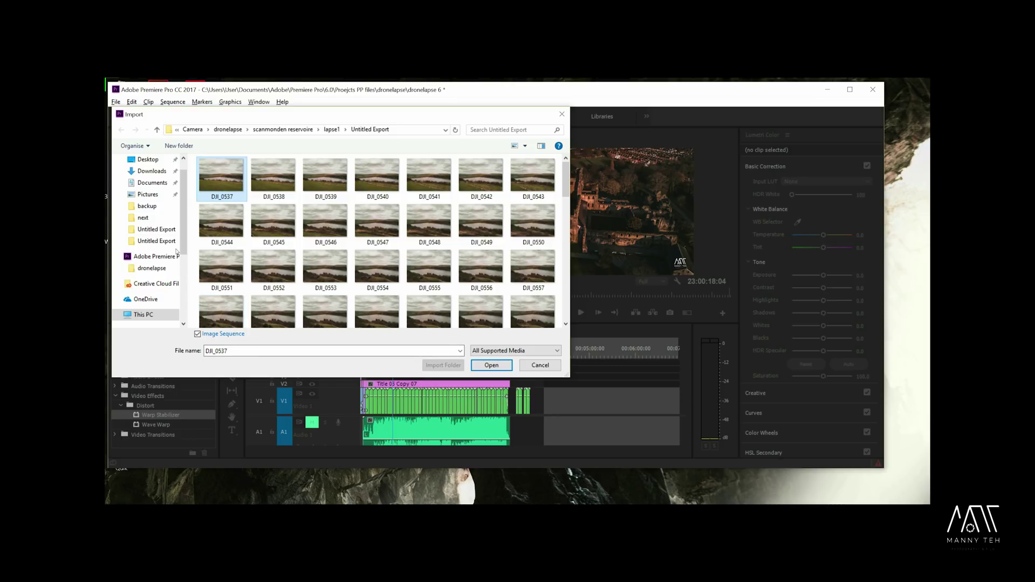
pyautogui.click(198, 334)
pyautogui.click(197, 334)
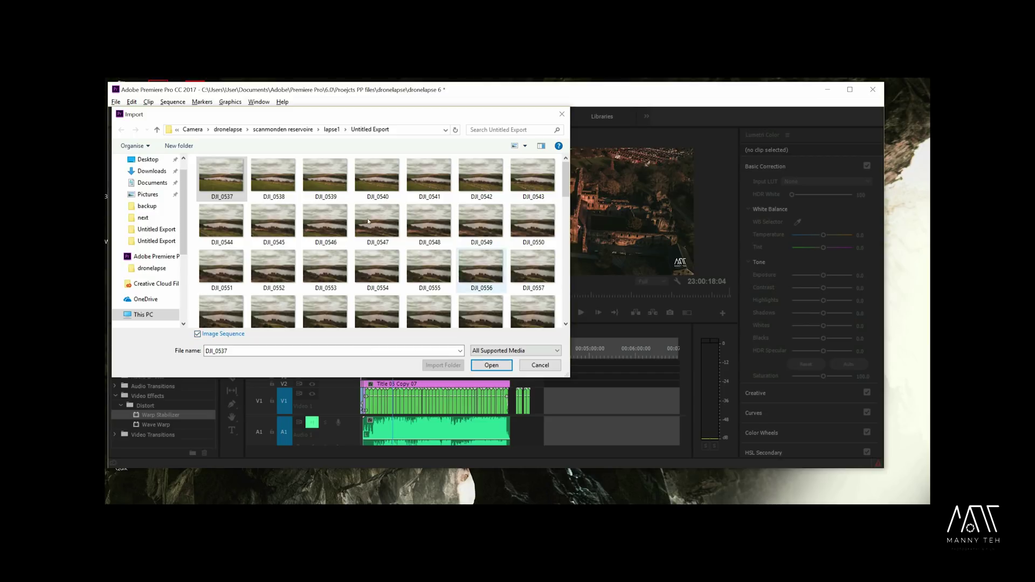
pyautogui.press('Return')
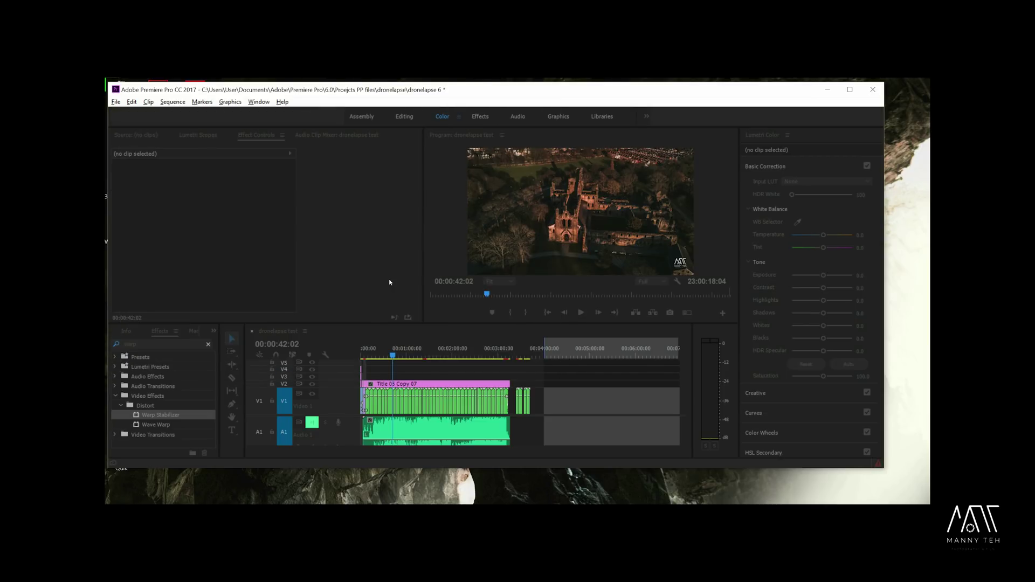
# Place the imported DJI_0537.jpg sequence on track V1 after the existing clips, near the four-minute mark, and move the playhead to it
pyautogui.moveTo(158, 404); pyautogui.dragTo(541, 406)
pyautogui.moveTo(395, 297); pyautogui.dragTo(396, 296)
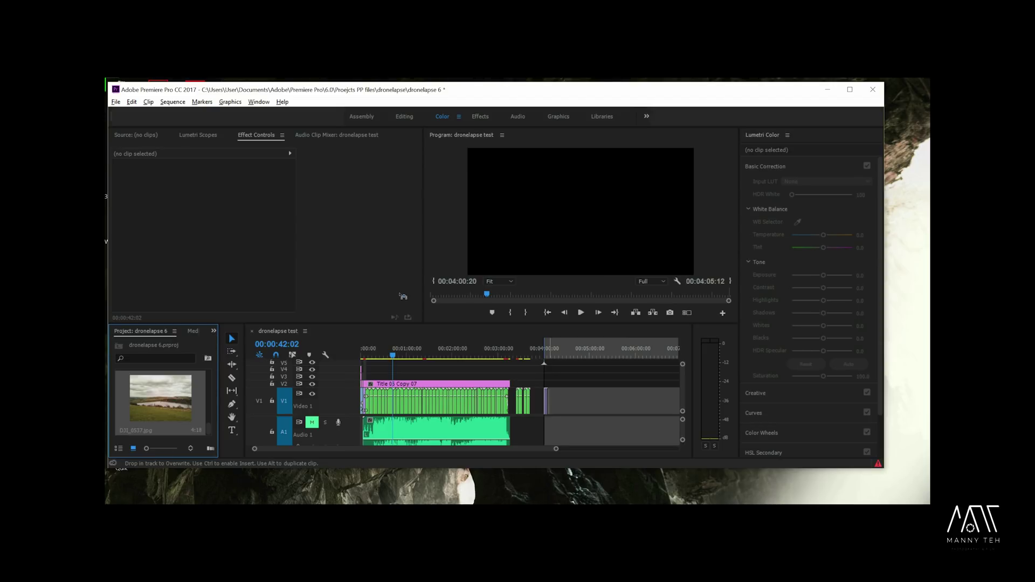
pyautogui.press('Down')
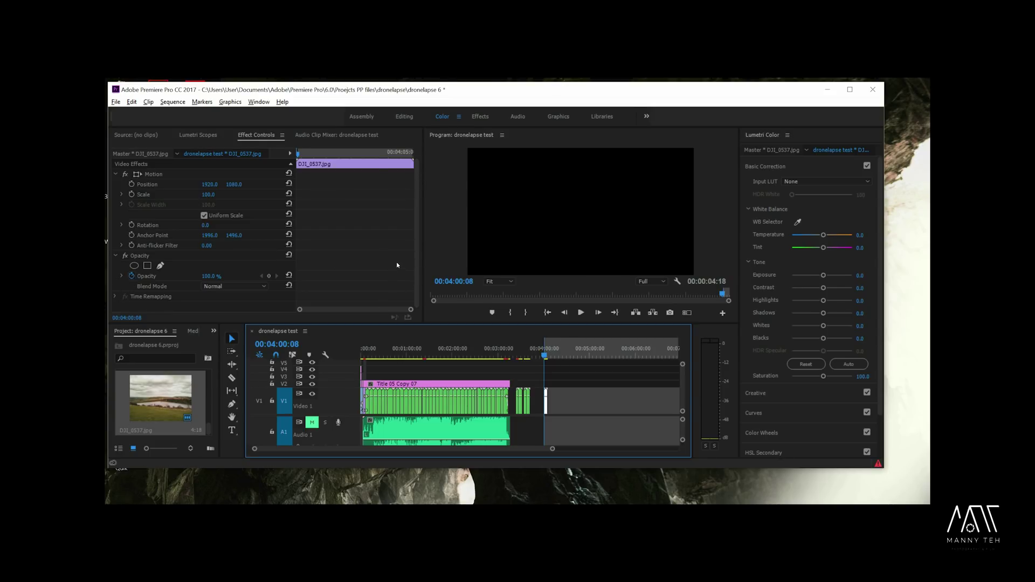
# Play back the DJI_0537.jpg clip several times from near its beginning to examine the motion of the unstabilised timelapse
pyautogui.press('space')
pyautogui.press('space')
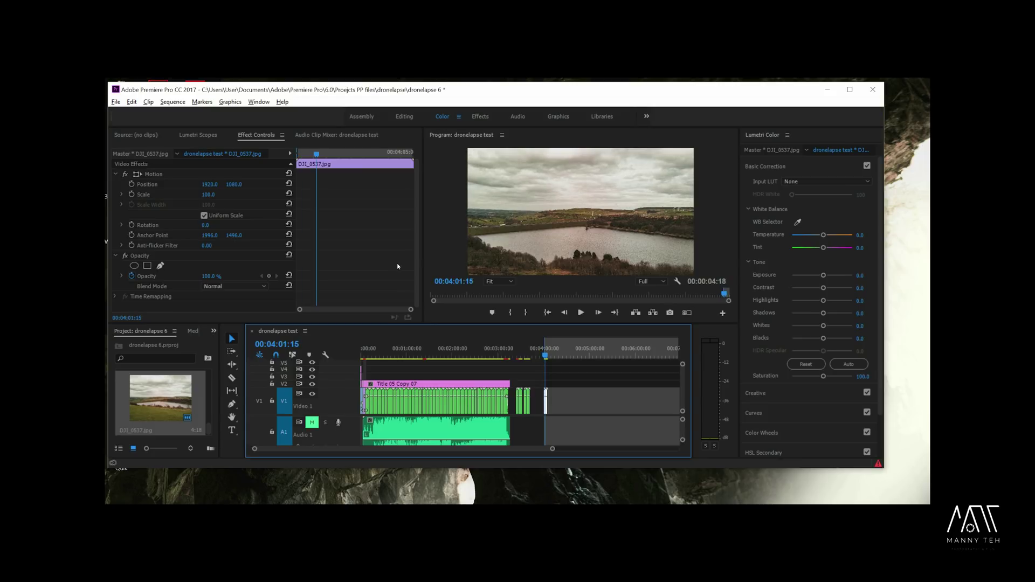
pyautogui.press('Left')
pyautogui.press('Left')
pyautogui.press('Left')
pyautogui.press('Left')
pyautogui.press('Left')
pyautogui.press('Left')
pyautogui.press('Left')
pyautogui.press('Left')
pyautogui.press('Left')
pyautogui.press('Left')
pyautogui.press('Left')
pyautogui.press('Left')
pyautogui.press('Left')
pyautogui.press('Left')
pyautogui.press('Left')
pyautogui.press('Left')
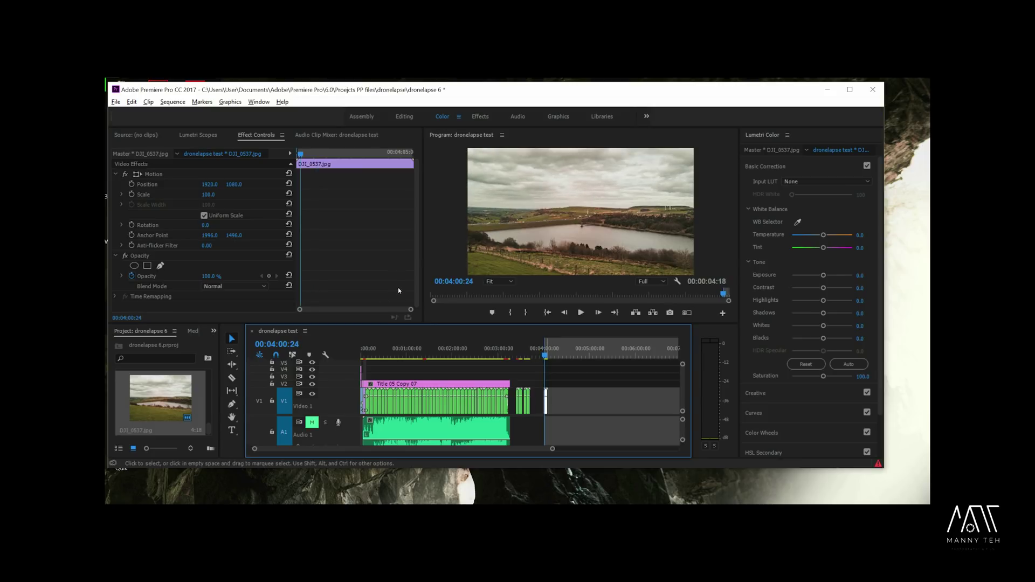
pyautogui.press('space')
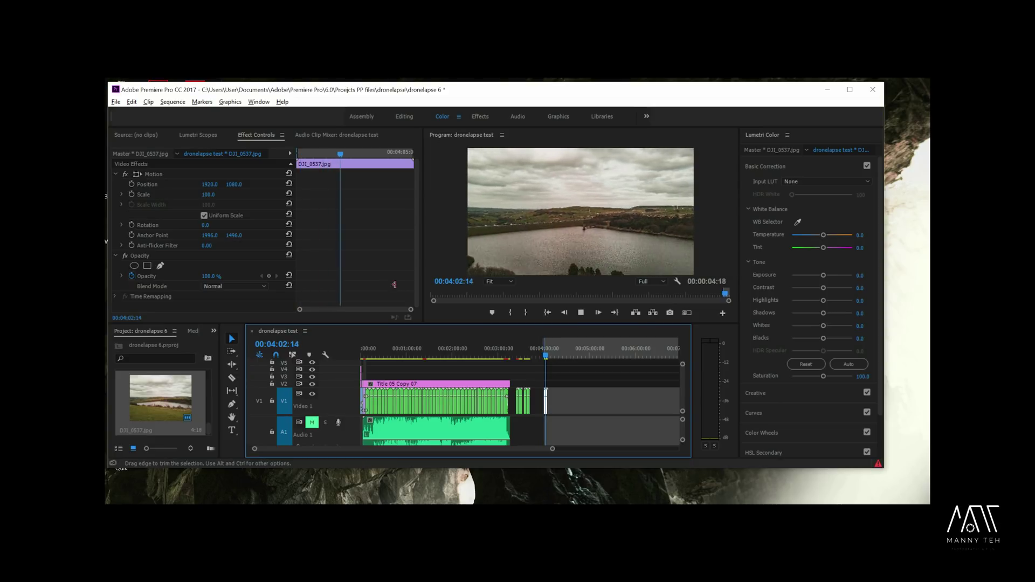
pyautogui.press('space')
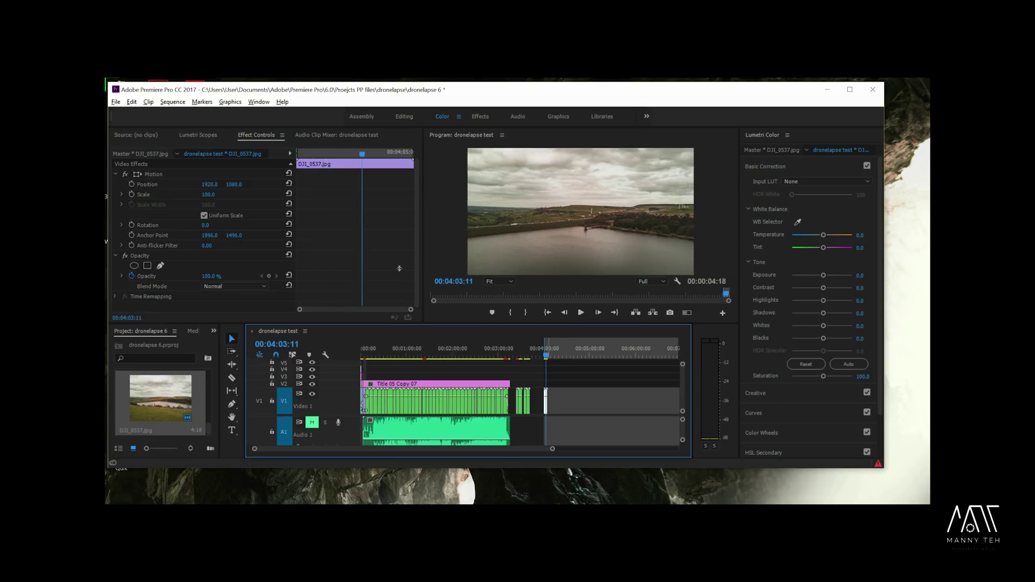
pyautogui.press('Up')
pyautogui.press('space')
pyautogui.press('space')
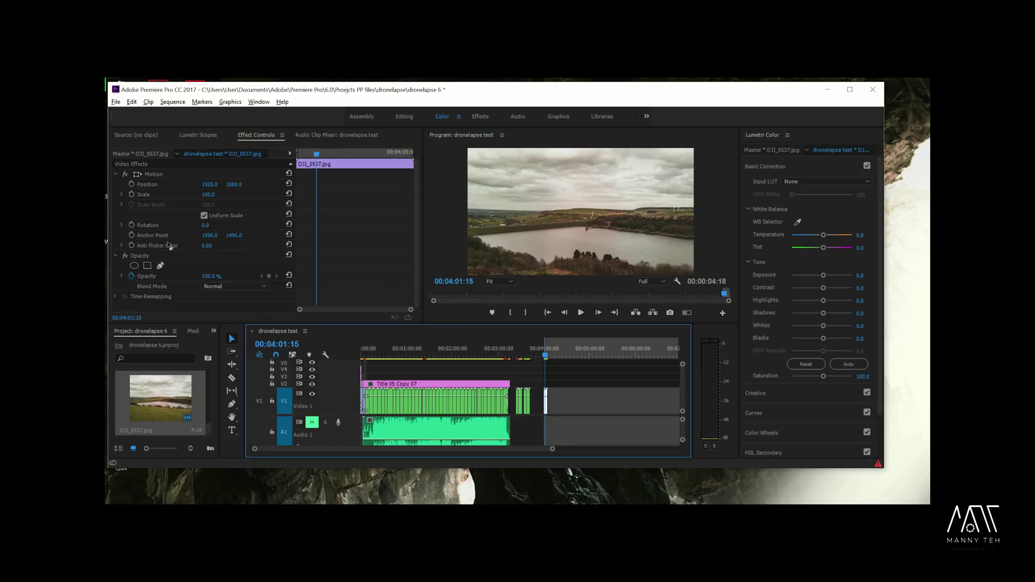
# Nest the DJI_0537.jpg timeline clip, keeping the suggested sequence name, and return the playhead to before the clip
pyautogui.rightClick(546, 396)
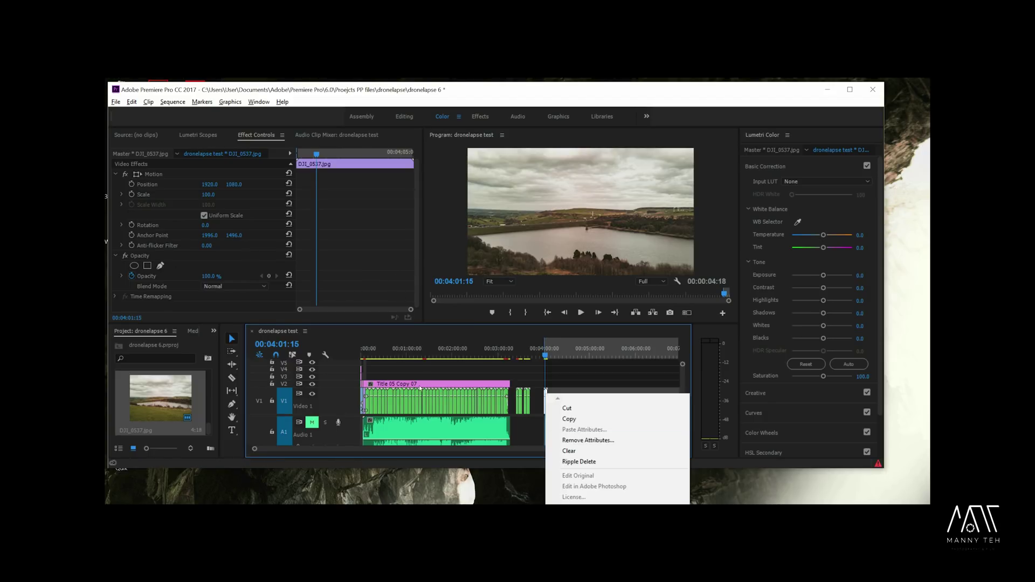
pyautogui.click(656, 389)
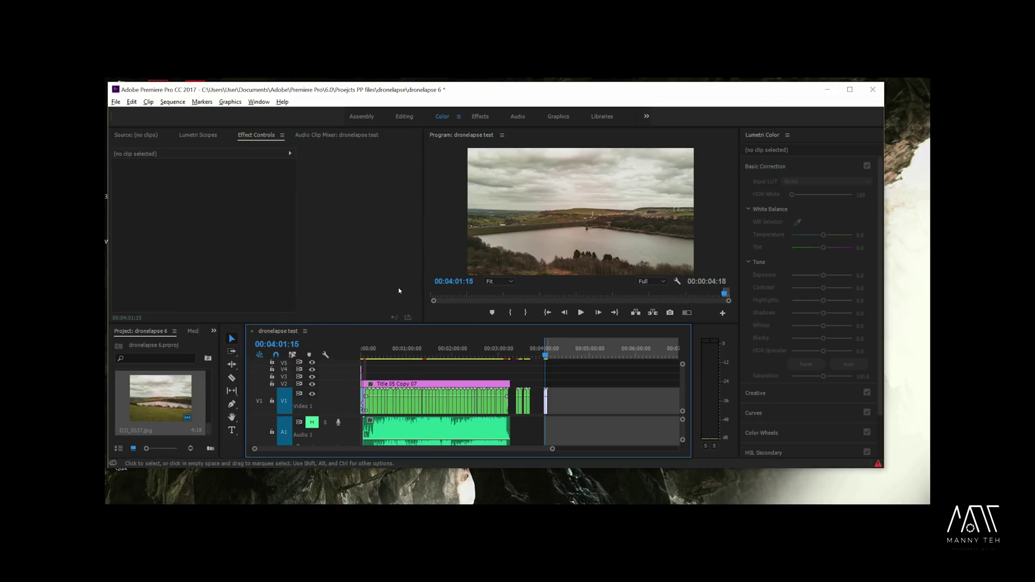
pyautogui.rightClick(546, 393)
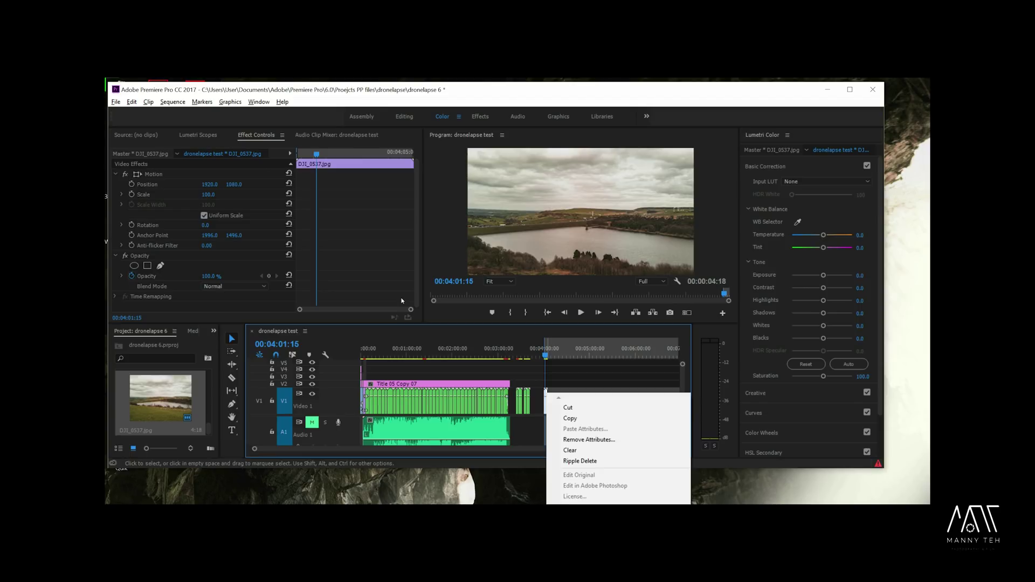
pyautogui.click(425, 446)
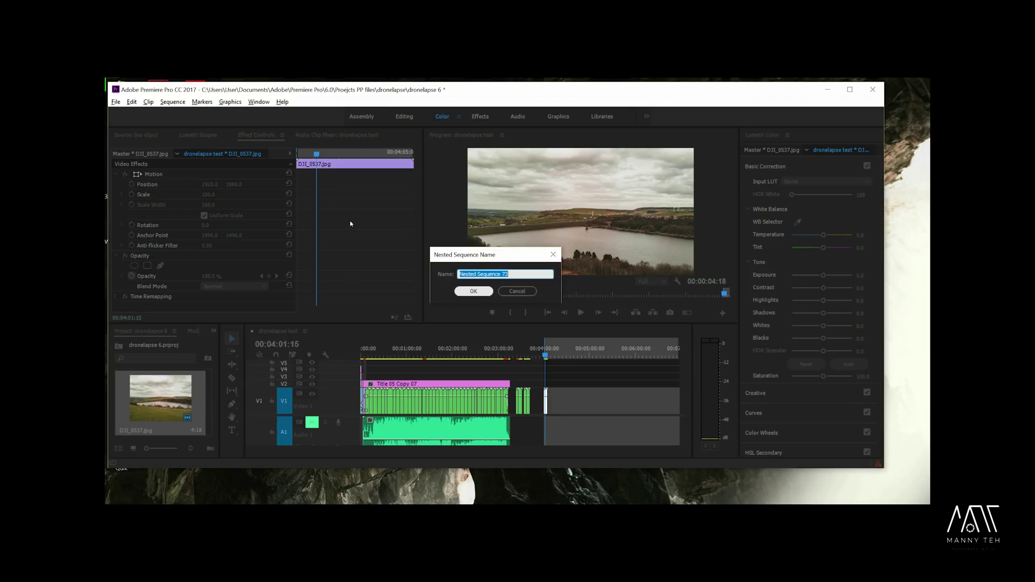
pyautogui.press('Return')
pyautogui.press('Up')
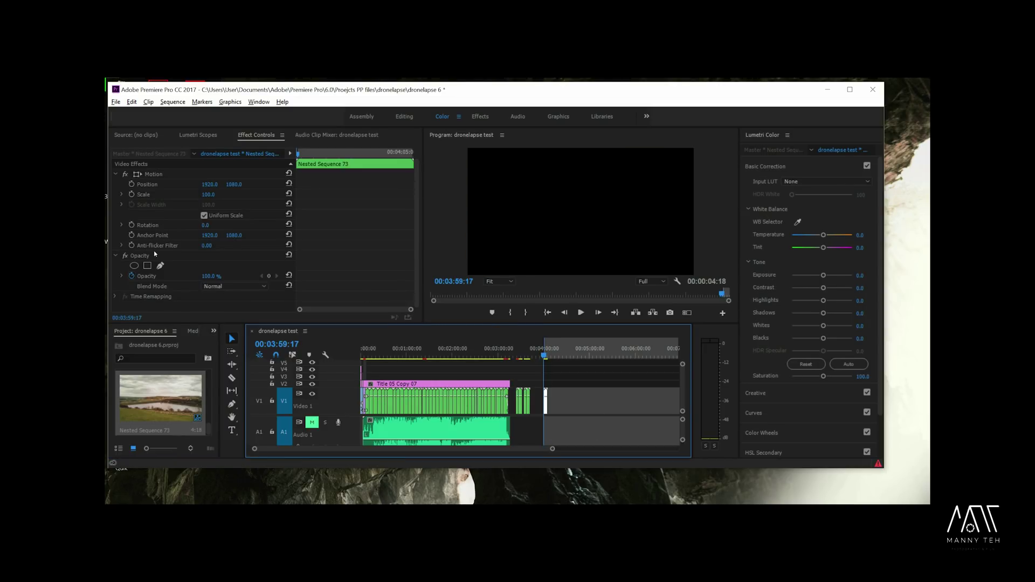
# Apply the Warp Stabilizer effect to the new nested sequence and cancel its analysis
pyautogui.scroll(-4, 177, 331)
pyautogui.click(154, 344)
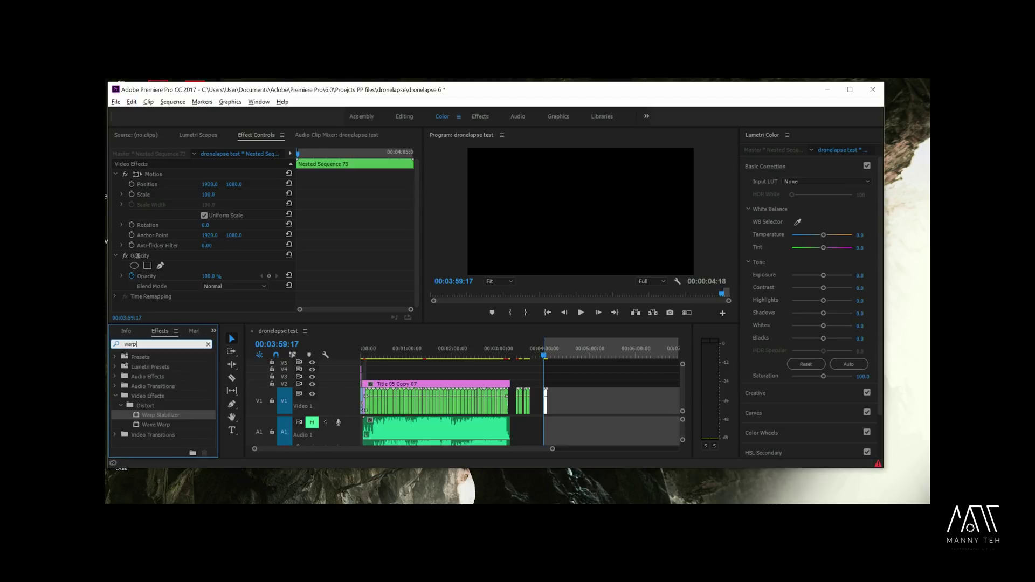
pyautogui.doubleClick(145, 344)
pyautogui.moveTo(161, 415); pyautogui.dragTo(159, 305)
pyautogui.scroll(-3, 185, 212)
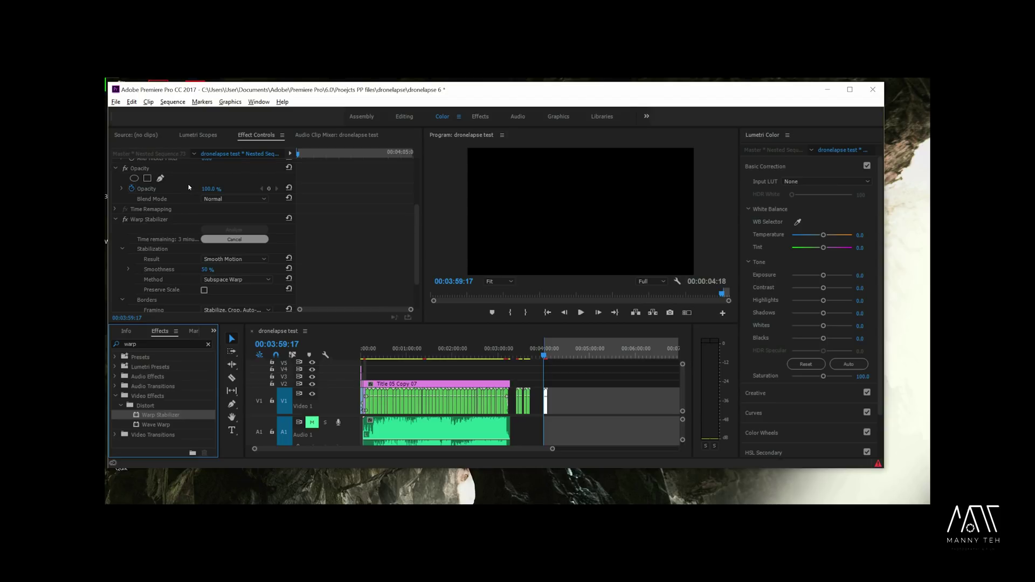
pyautogui.click(234, 239)
# Examine the earlier nested timelapse clips that use Warp Stabilizer, around 00:00:35 and 00:01:40 in the timeline
pyautogui.hotkey('shift', '3')
pyautogui.press('j')
pyautogui.moveTo(541, 356); pyautogui.dragTo(388, 355)
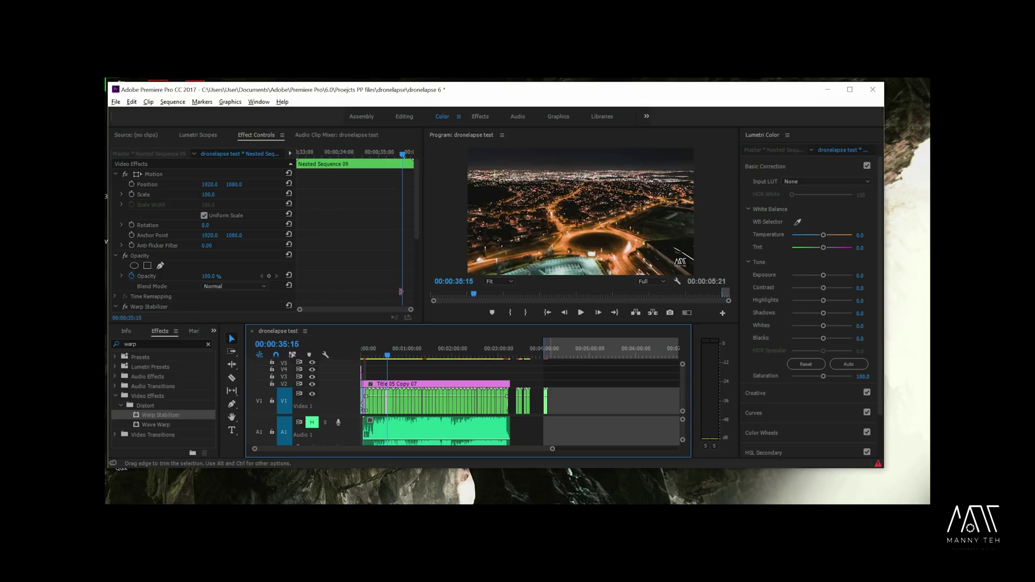
pyautogui.click(553, 402)
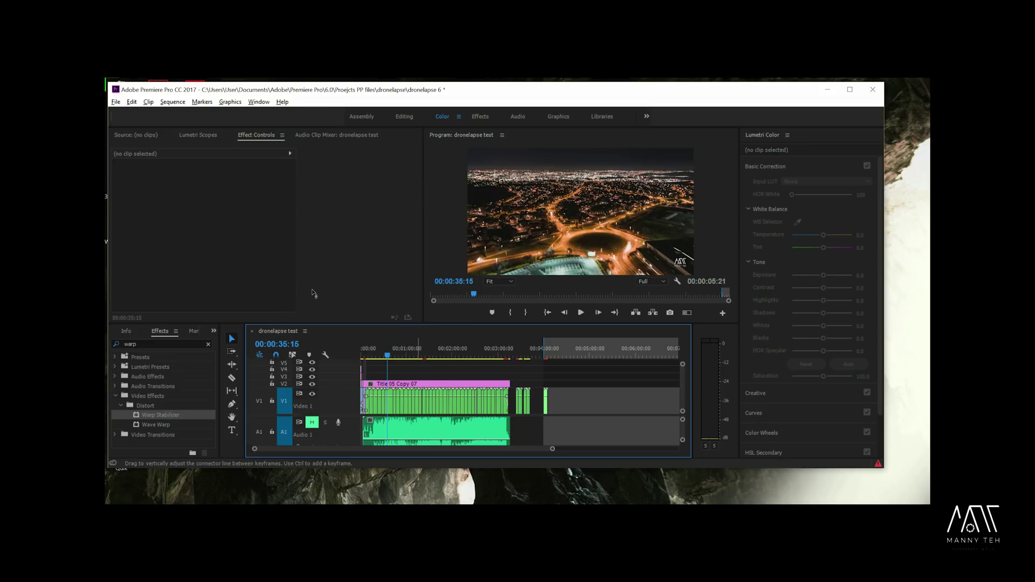
pyautogui.moveTo(387, 353); pyautogui.dragTo(397, 356)
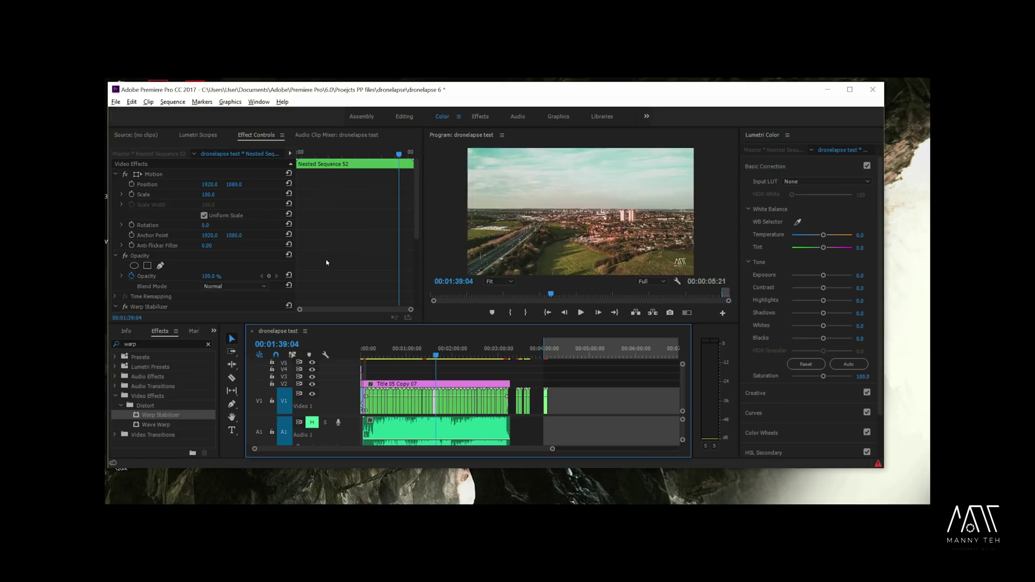
pyautogui.press('j')
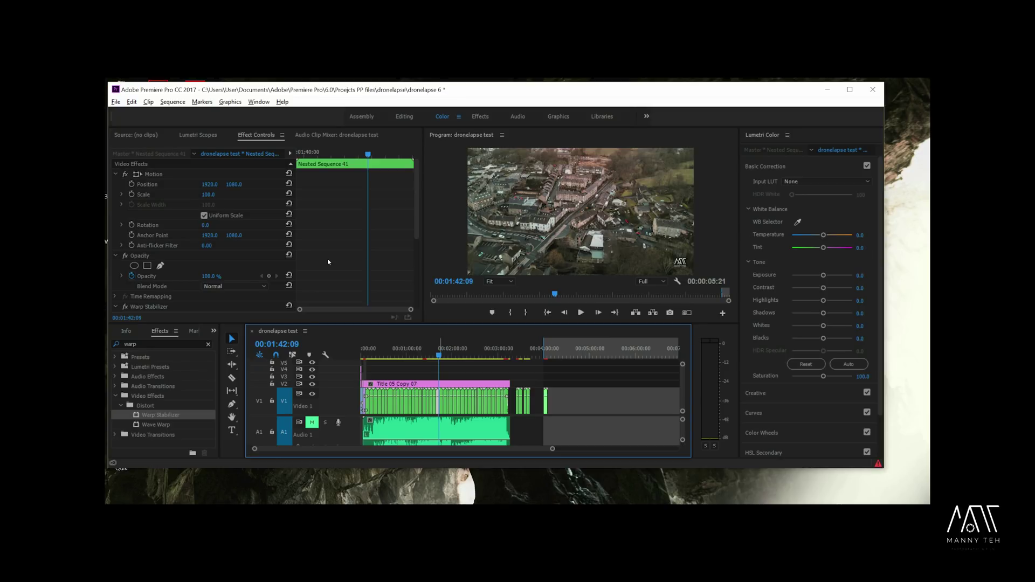
pyautogui.press('l')
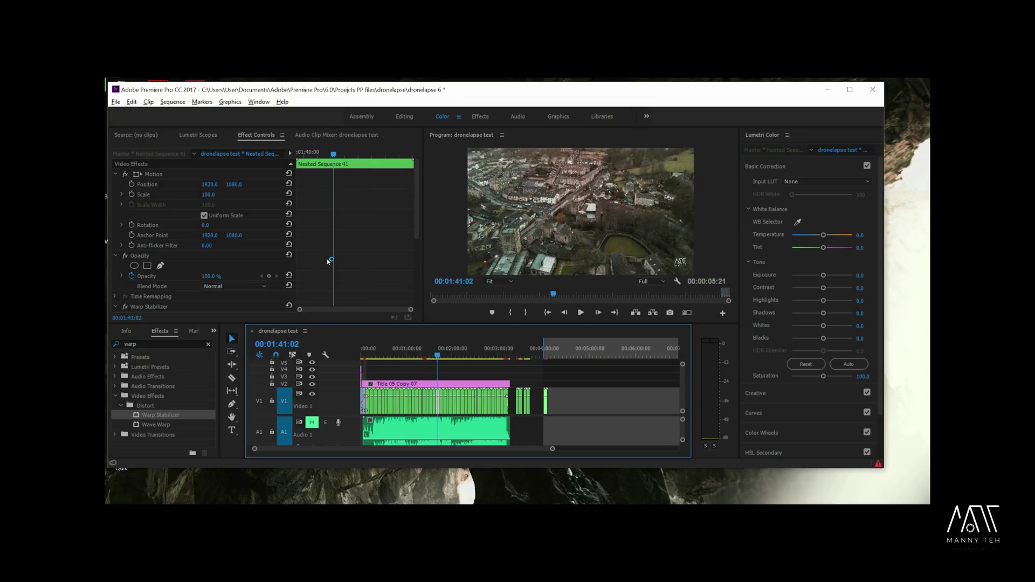